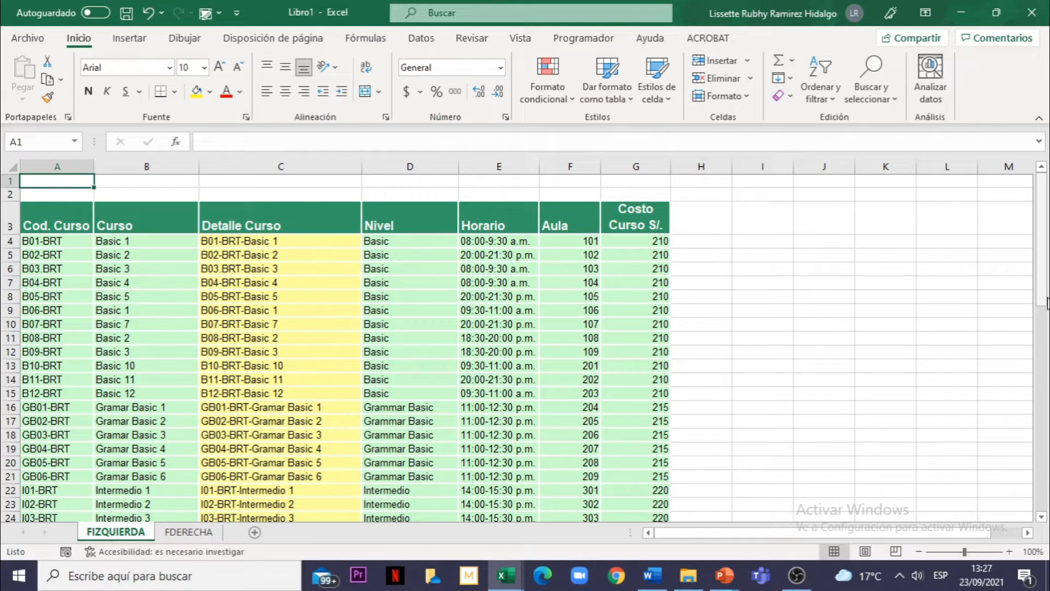
click(508, 339)
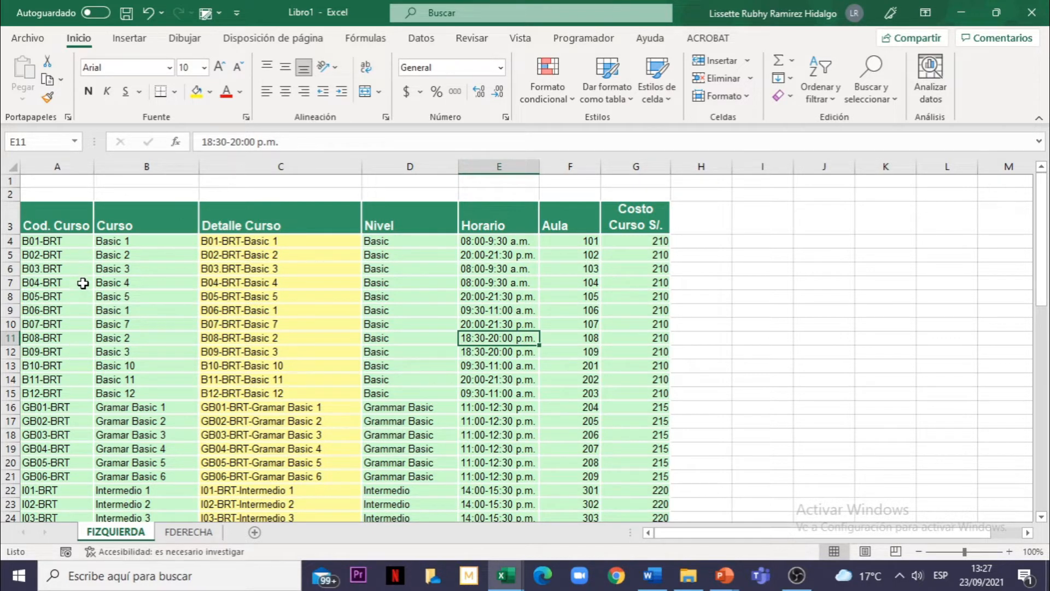
click(59, 225)
click(49, 247)
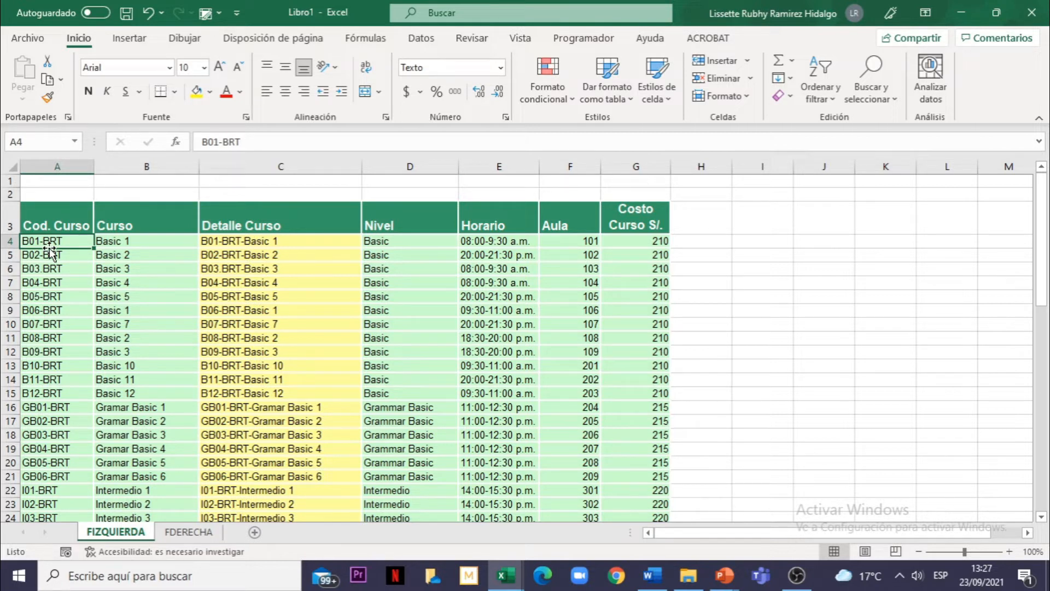
click(55, 256)
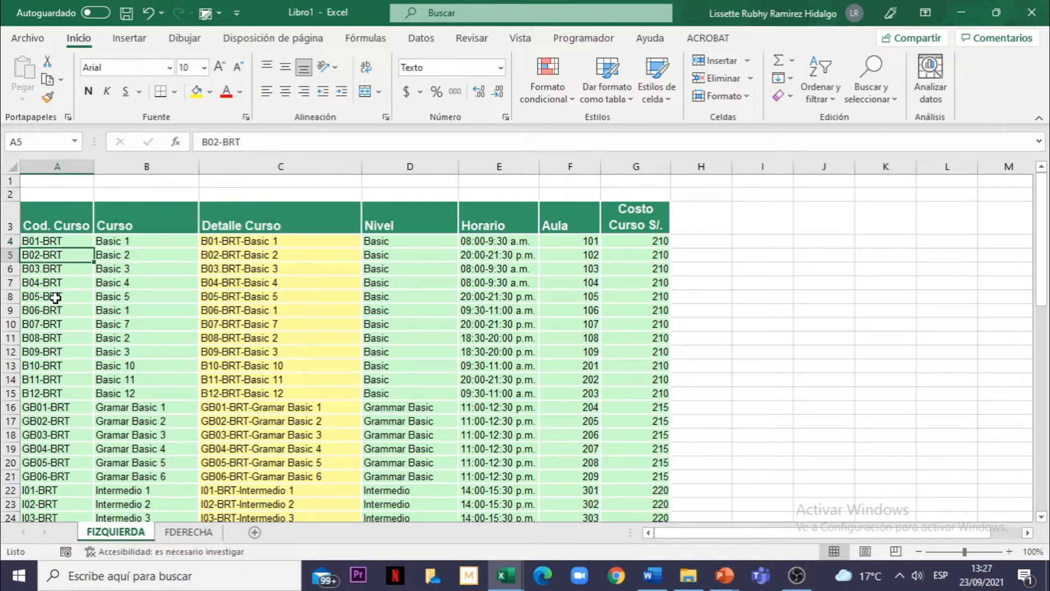
click(55, 296)
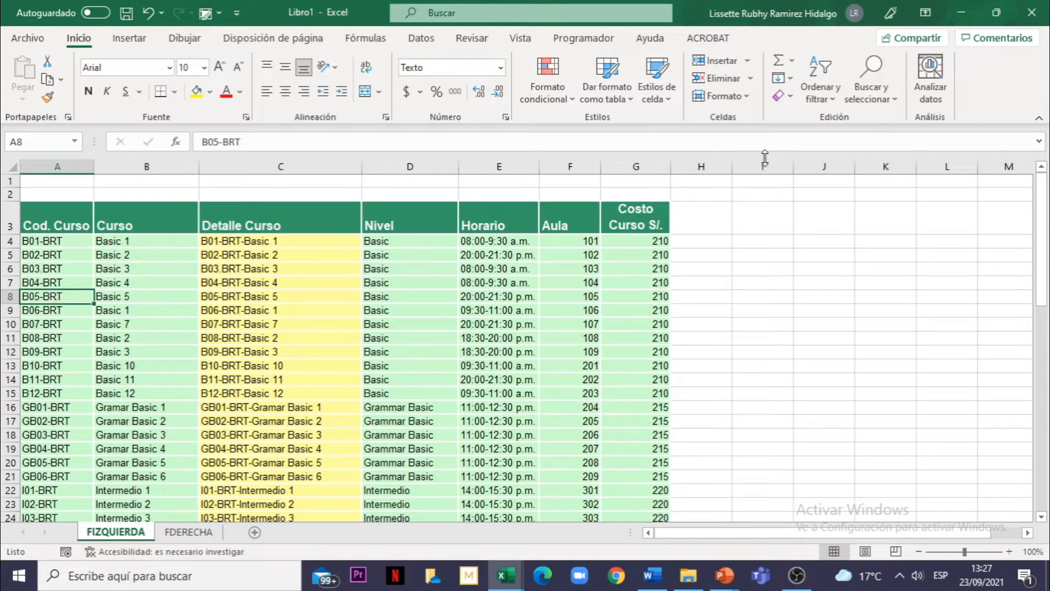
Step: Enter the formula =IZQUIERDA(A4;3) in H4 to extract the first three characters of the course code
click(703, 243)
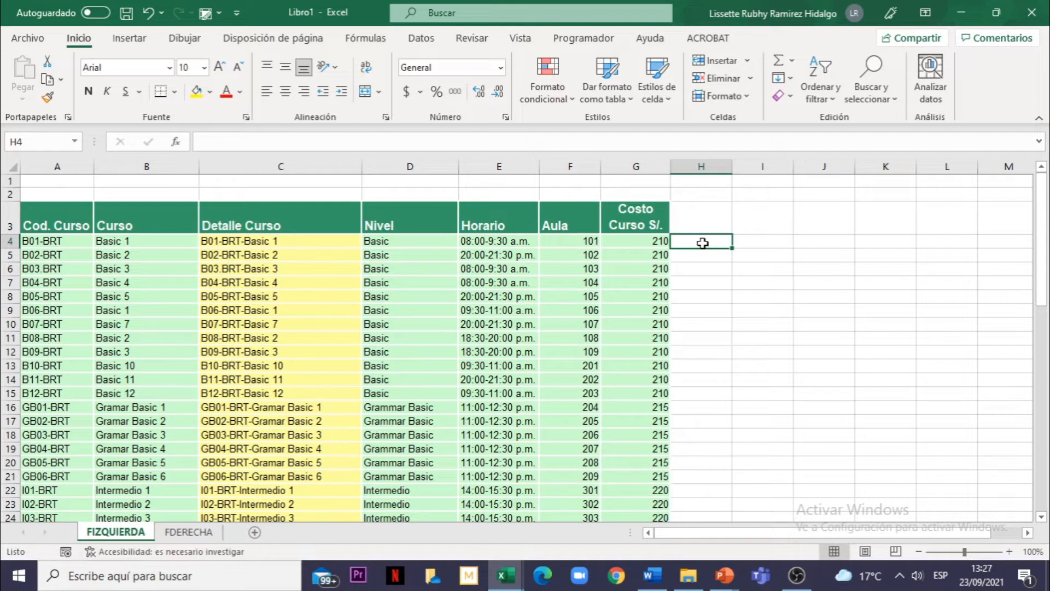
text(=)
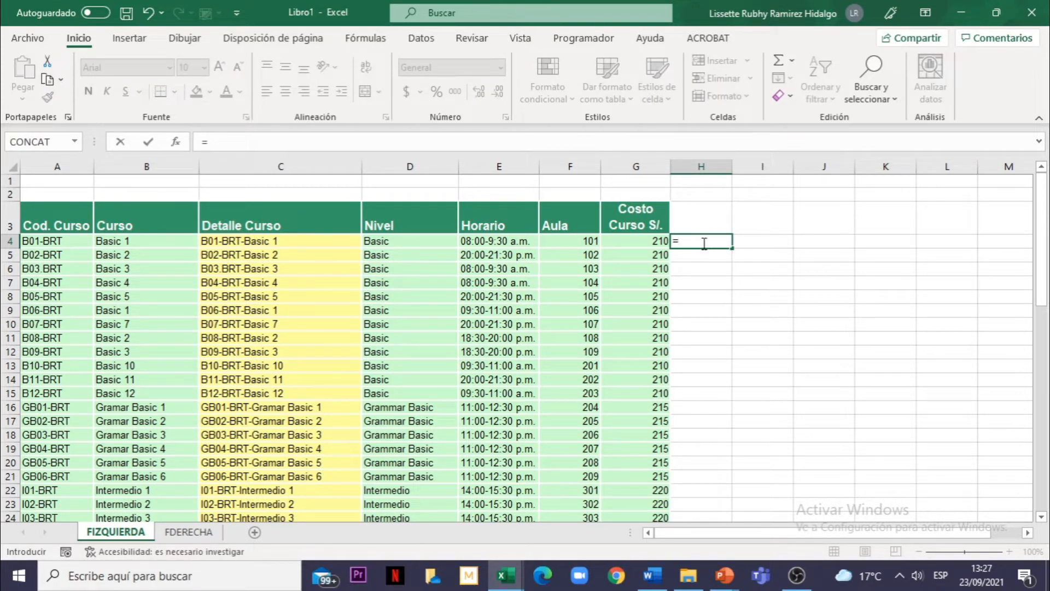
text(iz)
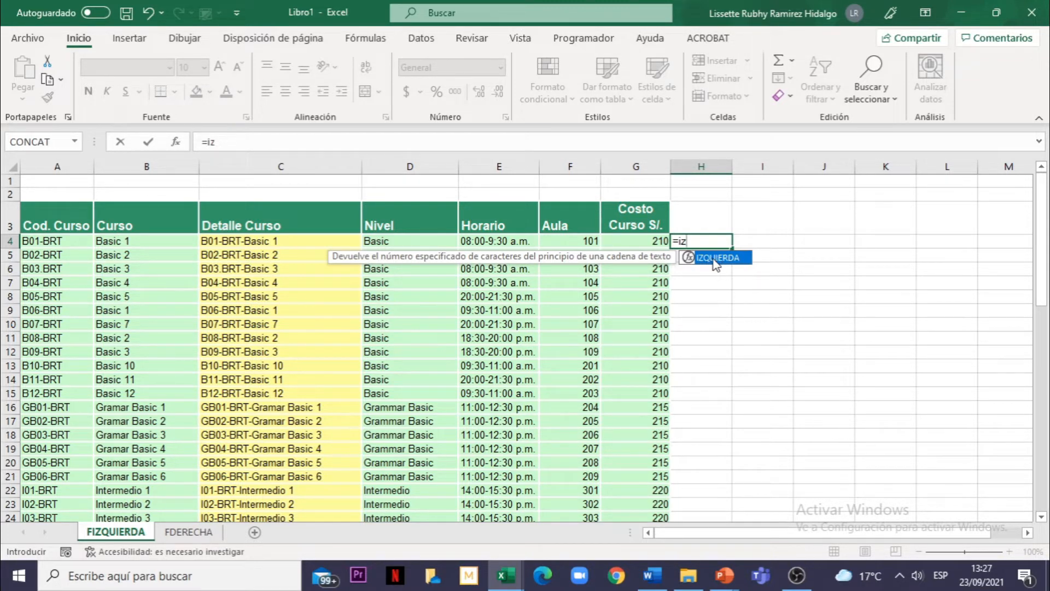
double_click(718, 261)
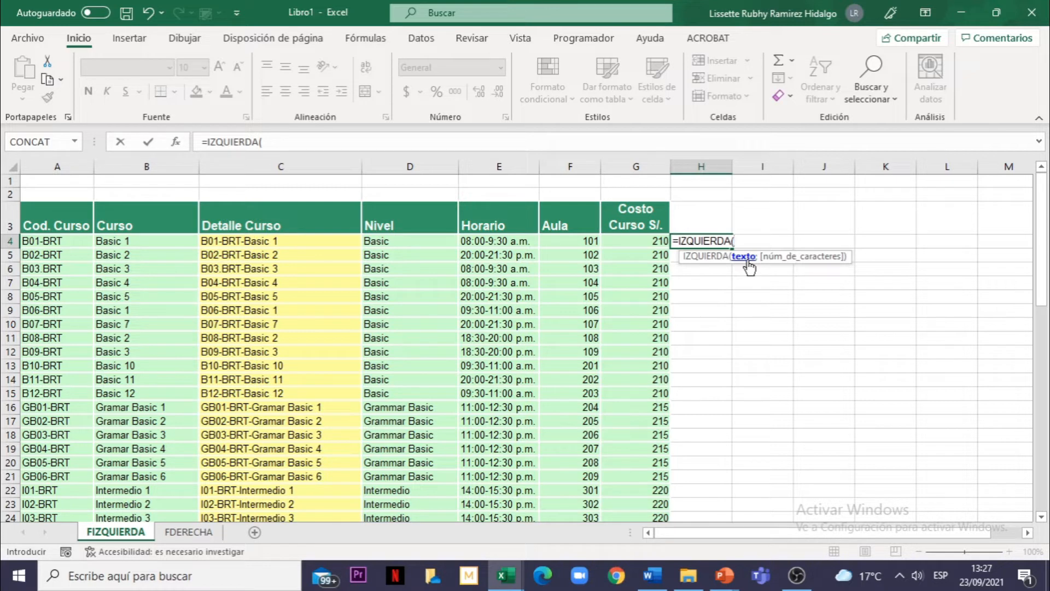
click(60, 240)
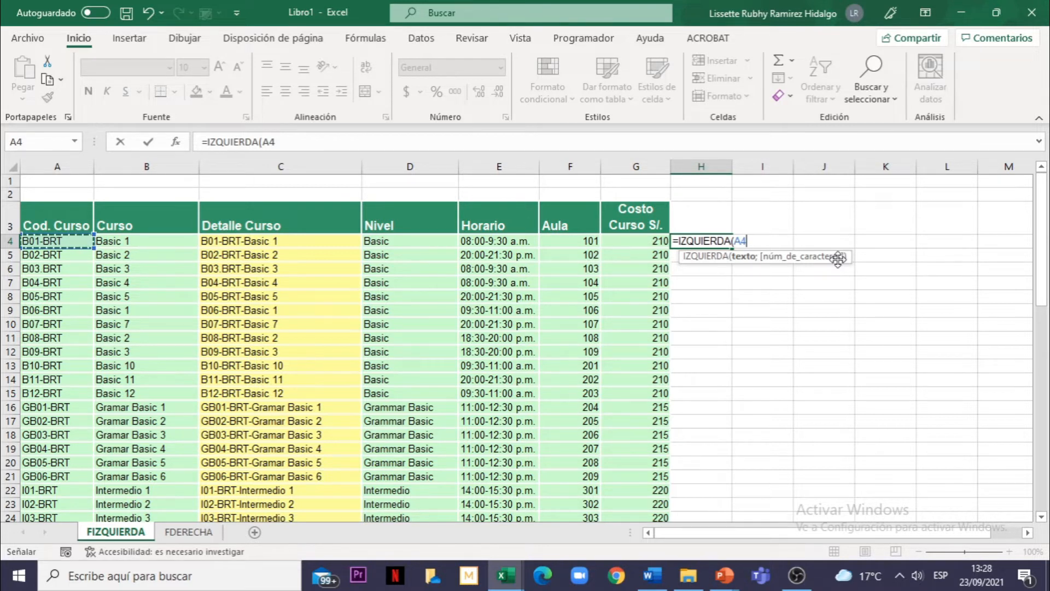
text(;)
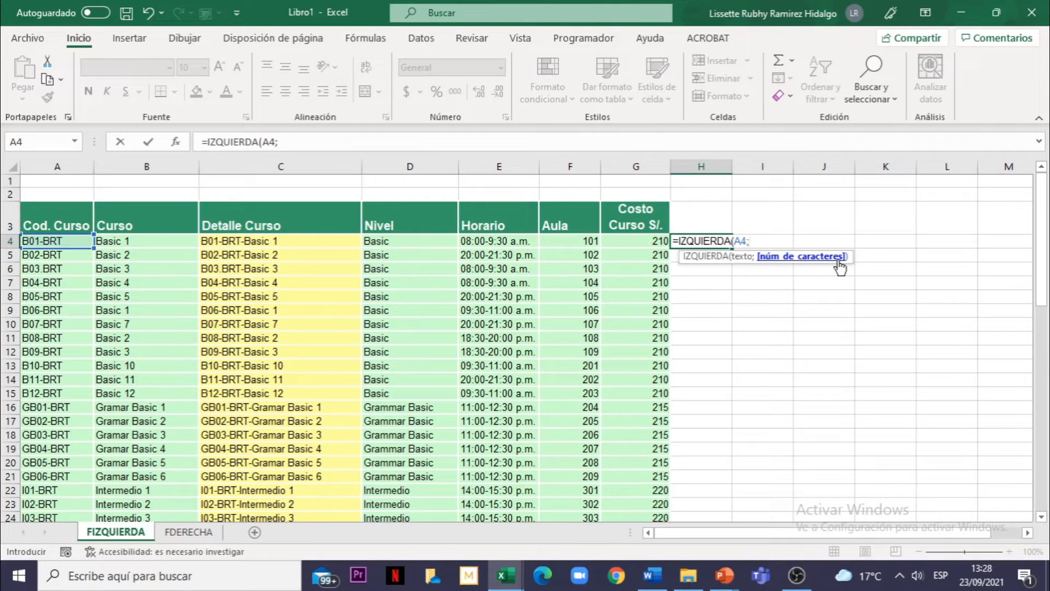
text(3))
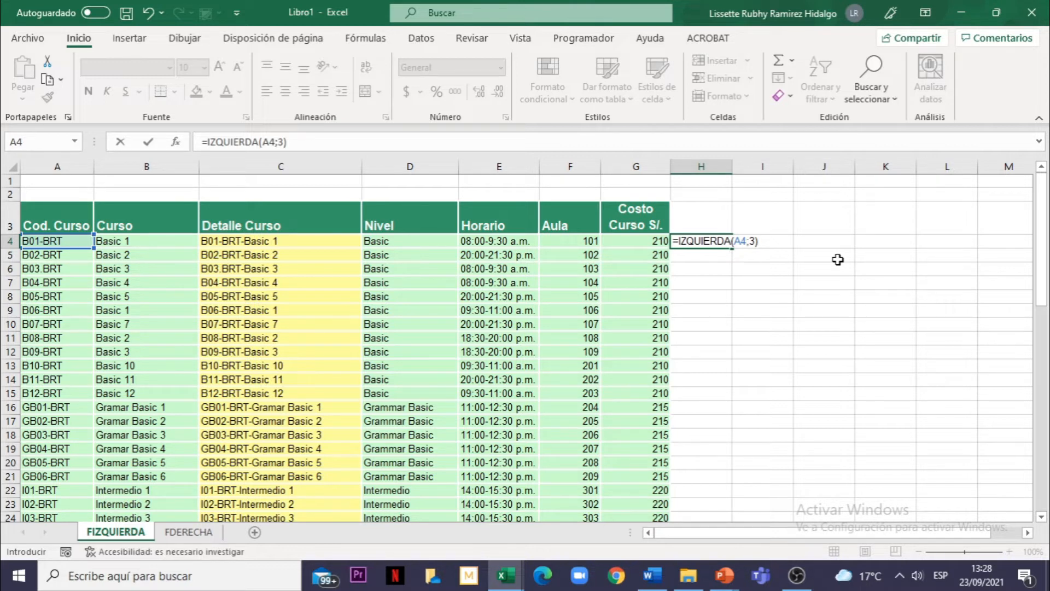
key(Return)
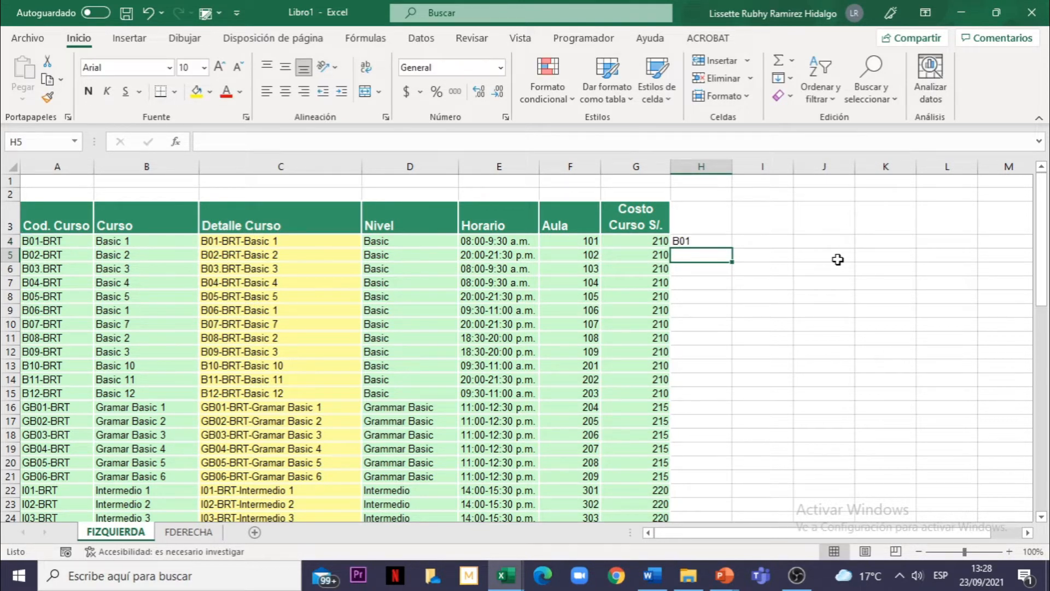
Step: Fill the H4 formula down column H to the last row of the course table
click(708, 243)
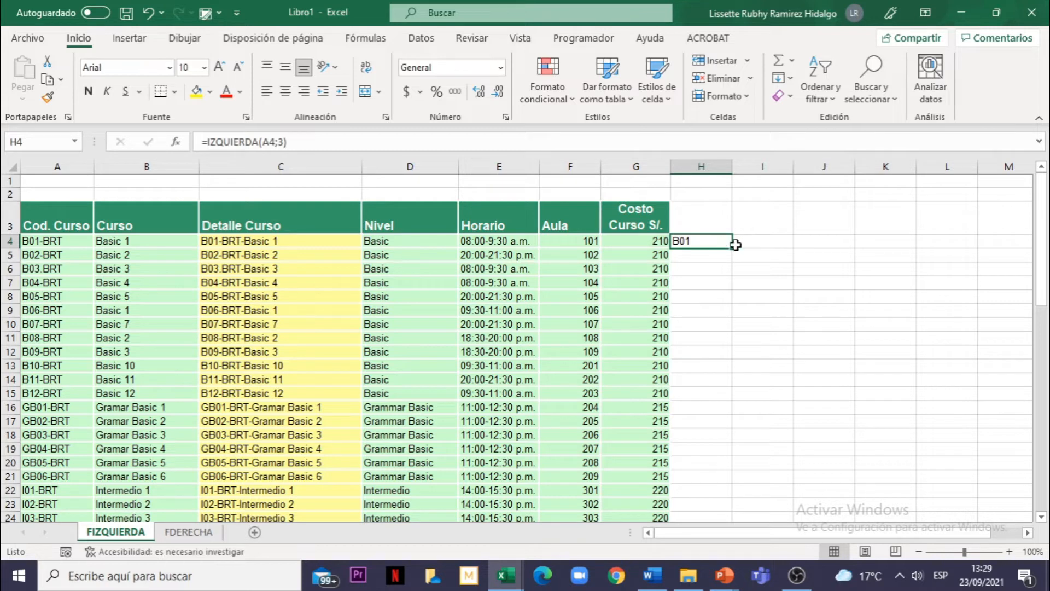
drag(734, 249, 733, 487)
scroll(702, 272, up, 13)
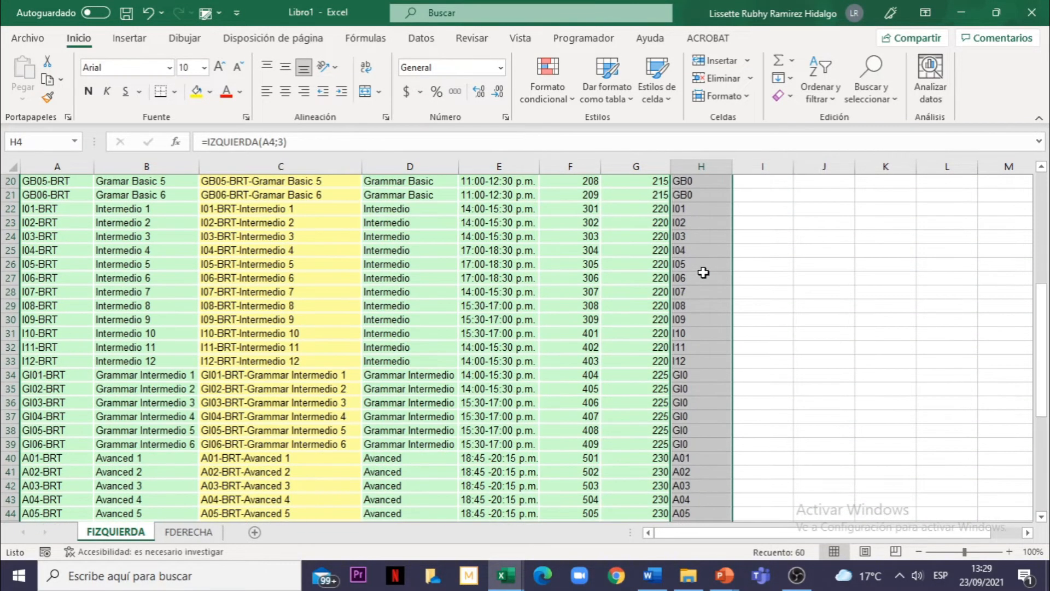
Step: Examine the extracted codes and their IZQUIERDA formulas in column H against the course codes
click(698, 284)
click(699, 350)
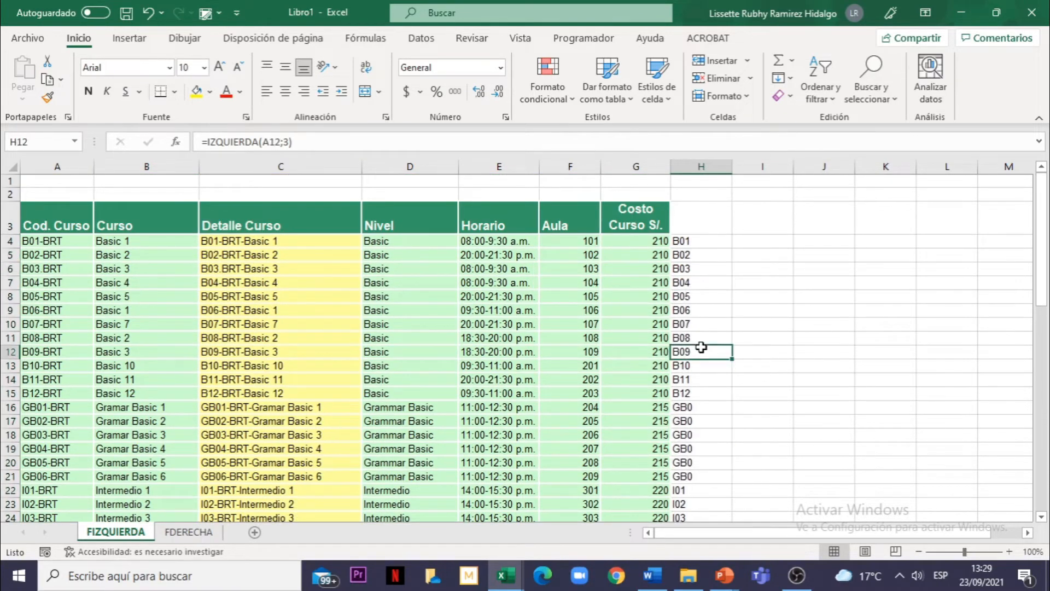
click(705, 393)
click(714, 420)
click(713, 434)
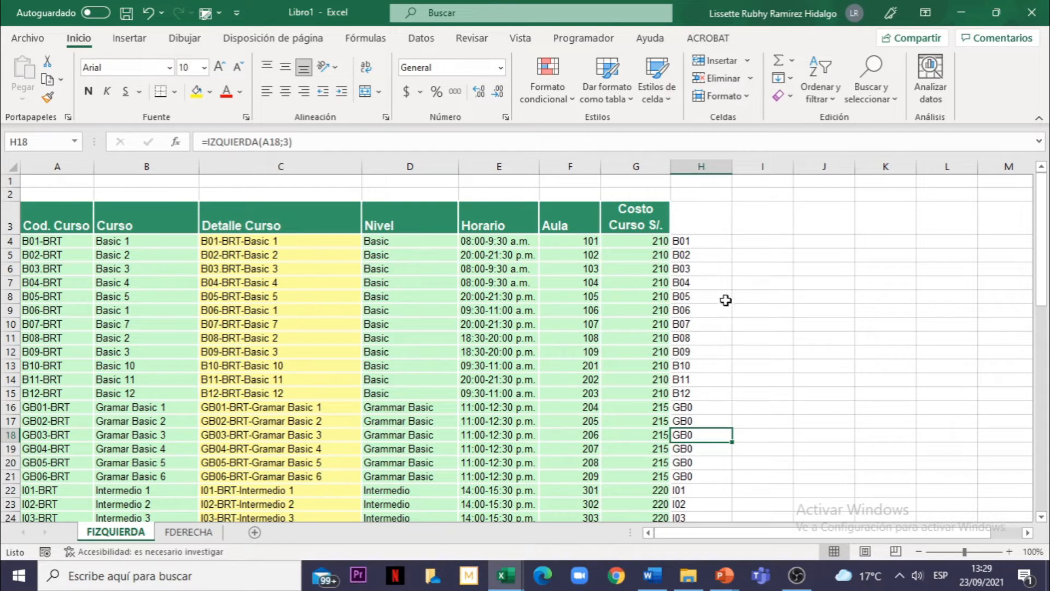
click(701, 244)
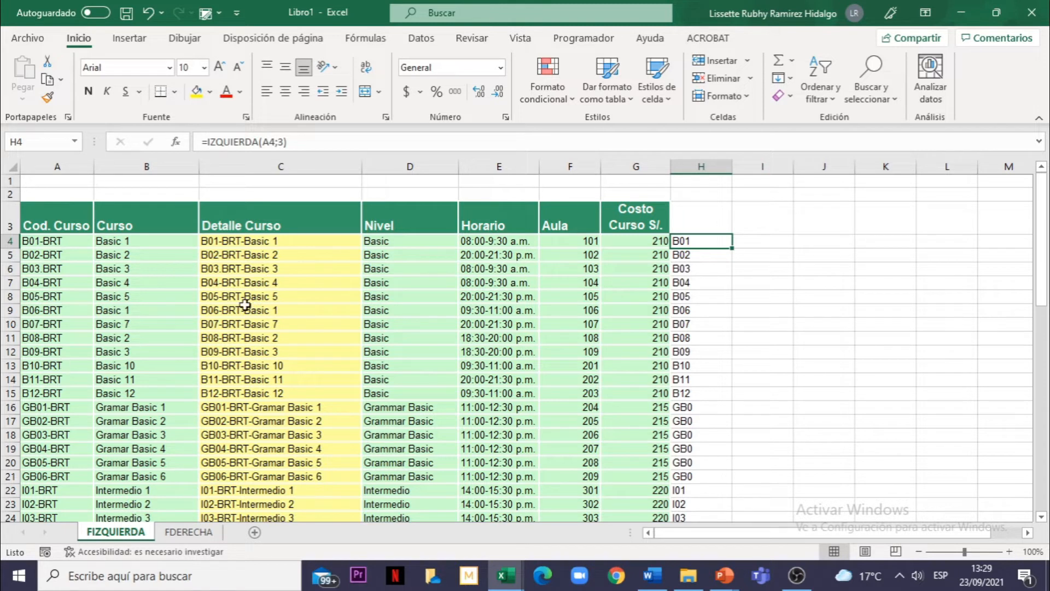
click(697, 307)
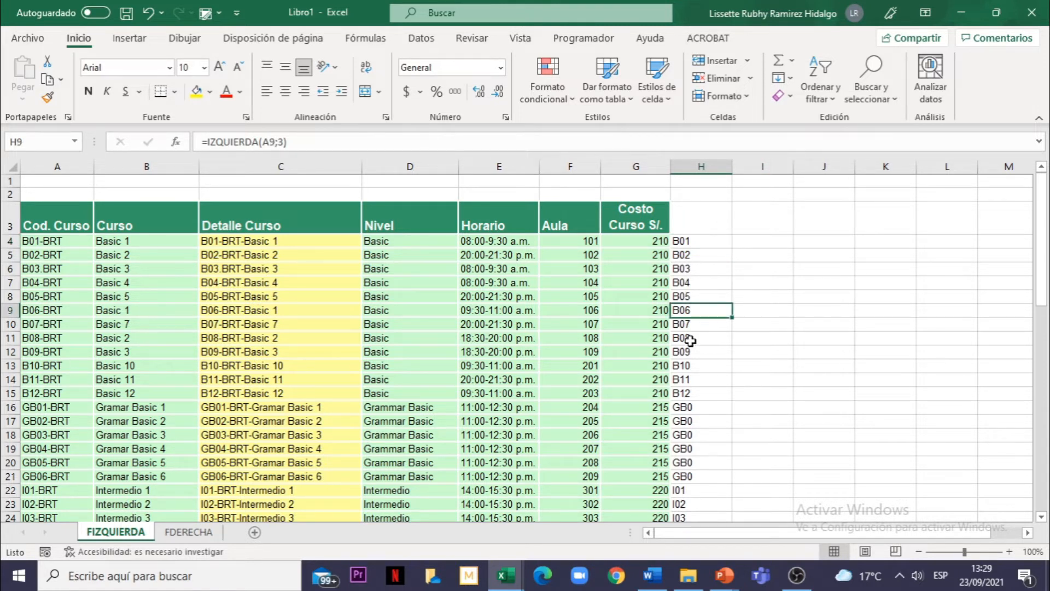
click(549, 342)
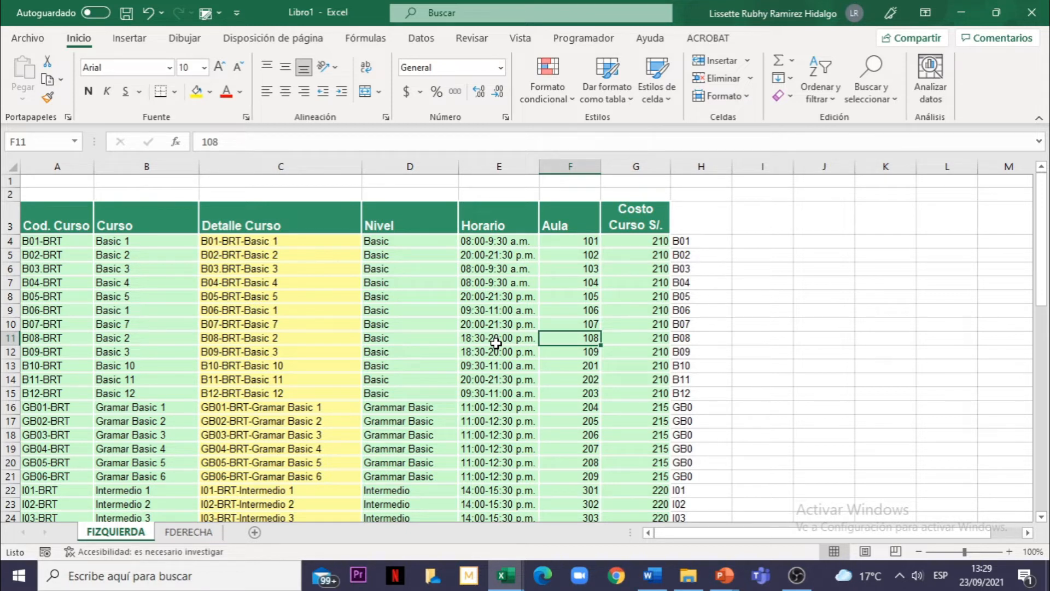
click(706, 310)
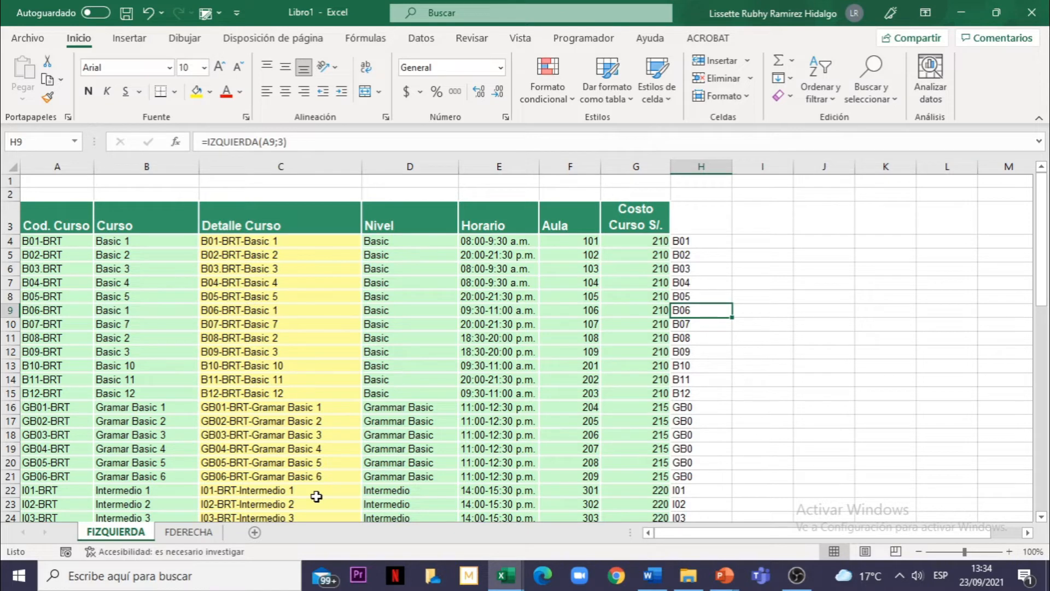
Step: Open the FDERECHA sheet and examine the product codes in the N° Producto column
click(222, 532)
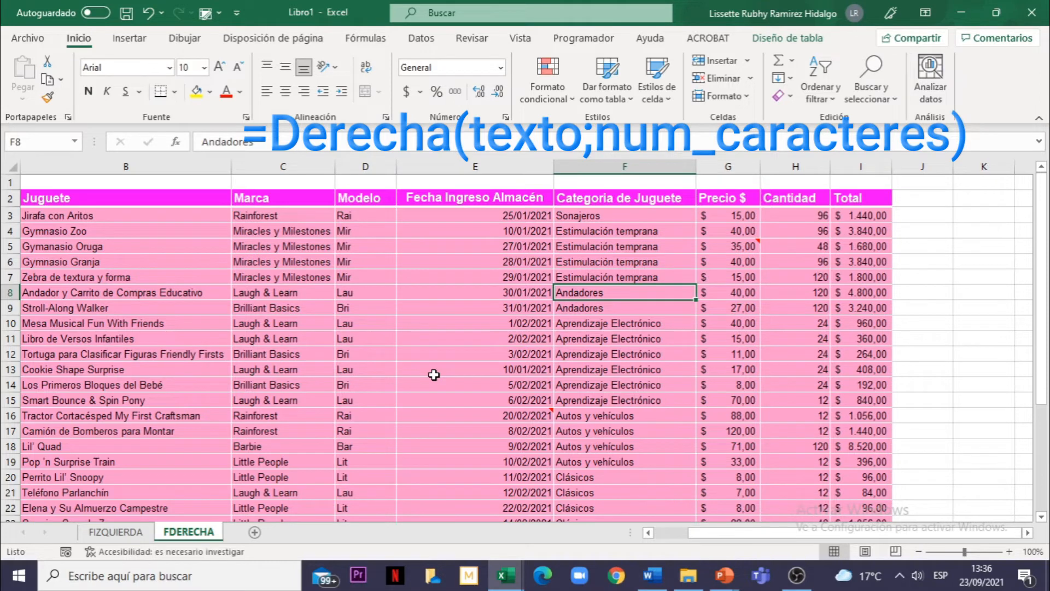
click(187, 306)
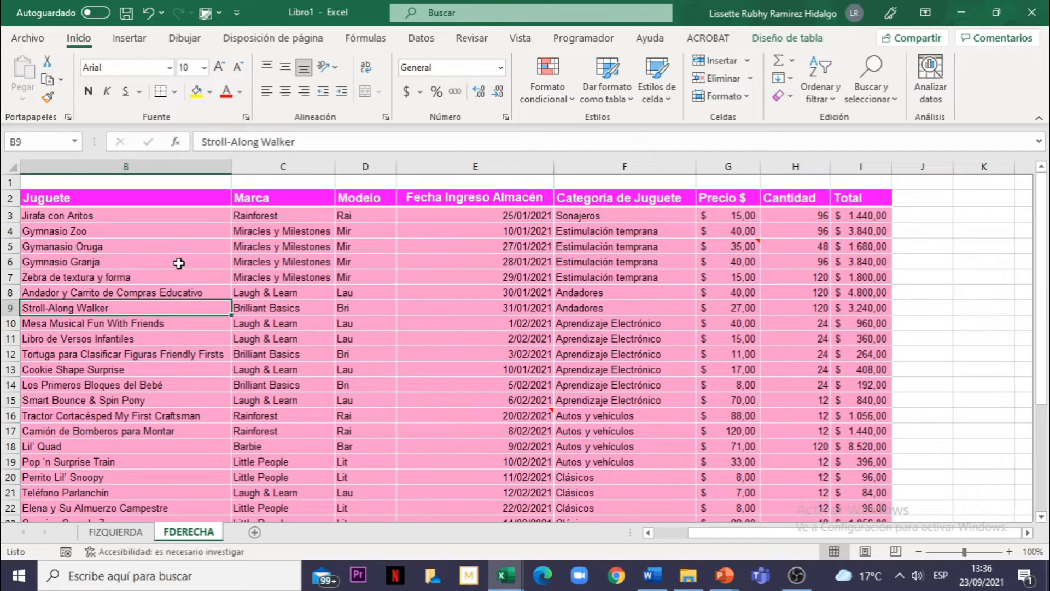
click(113, 276)
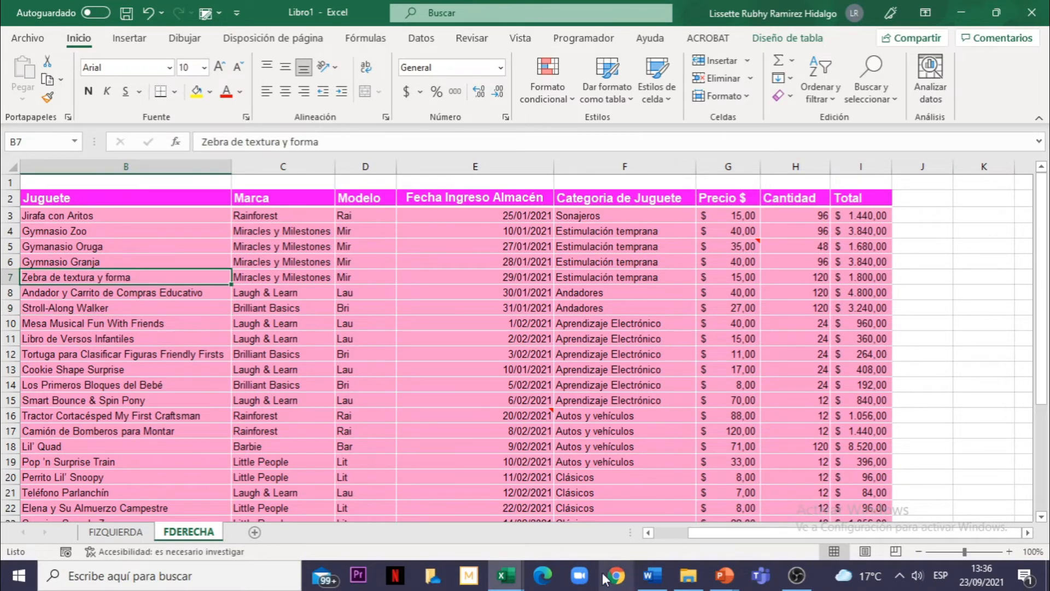
drag(721, 537, 666, 537)
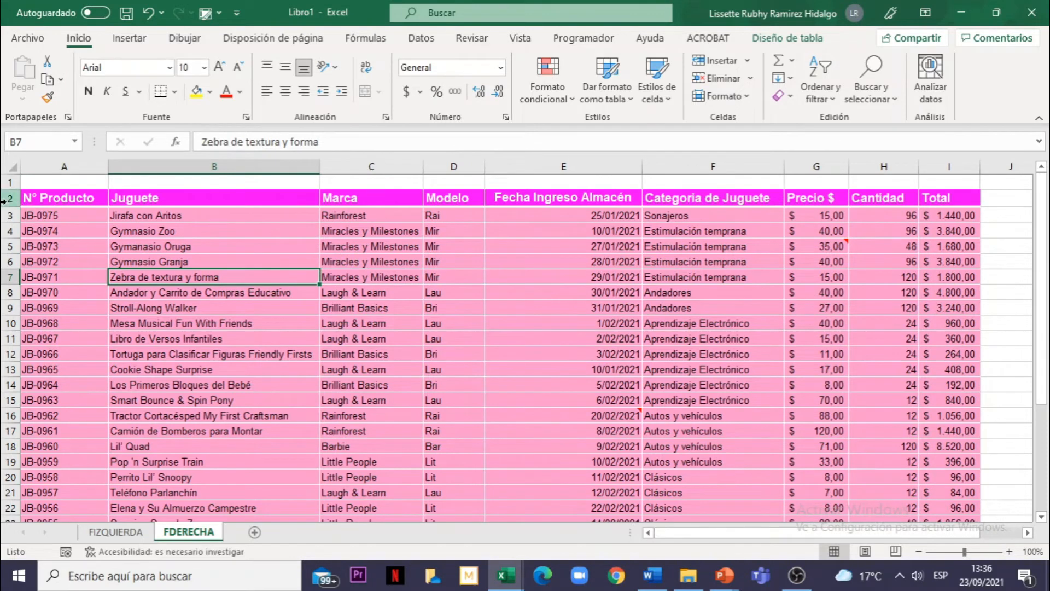
click(53, 167)
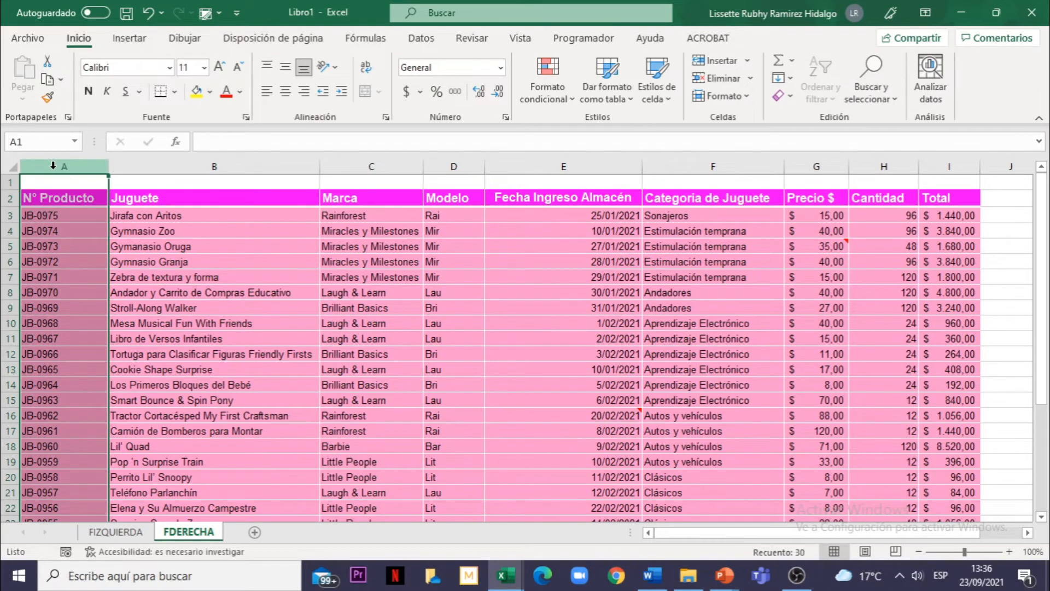
click(64, 221)
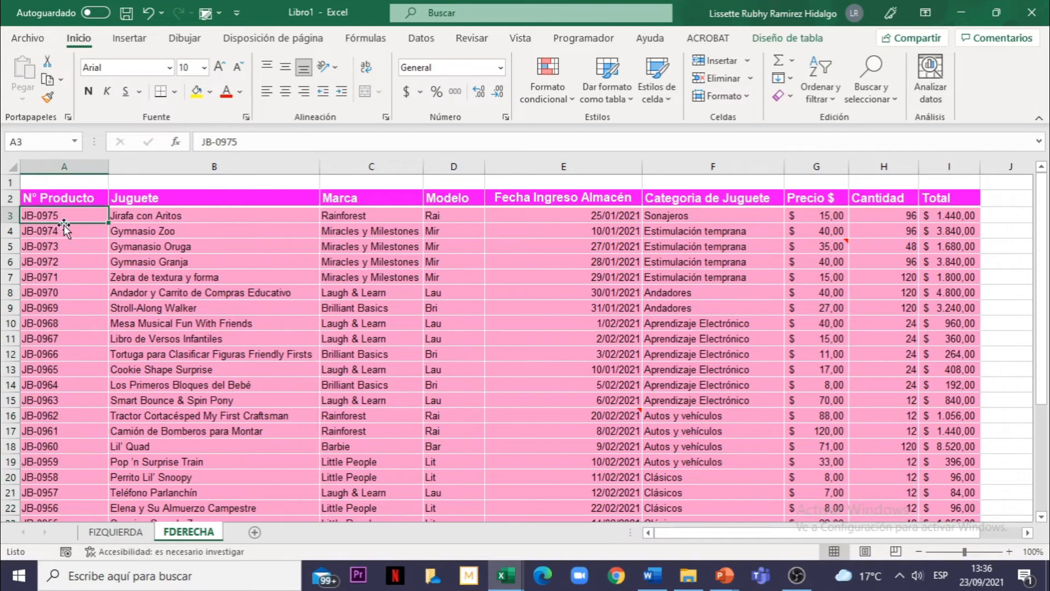
click(59, 233)
click(58, 217)
click(58, 231)
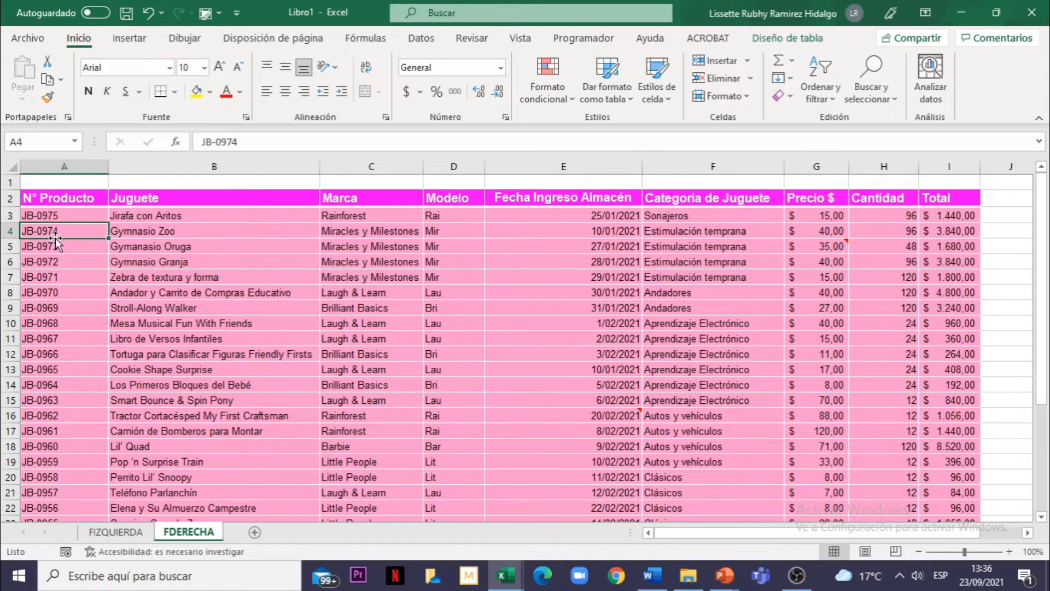
click(58, 216)
click(61, 242)
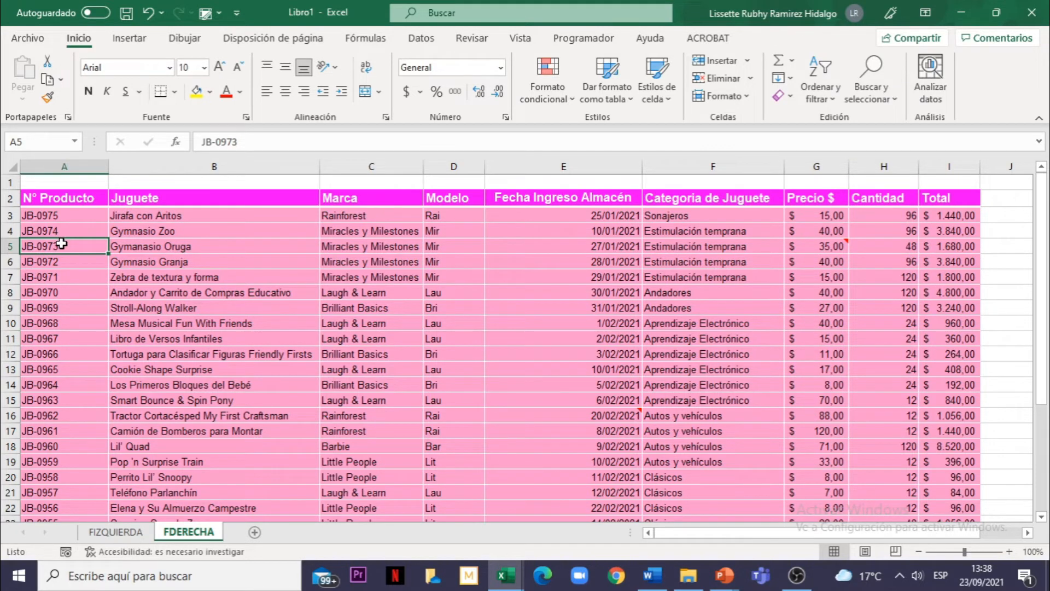
Step: Enter the formula =DERECHA(A3;4) in J3 to extract the last four characters of the product code
click(1012, 216)
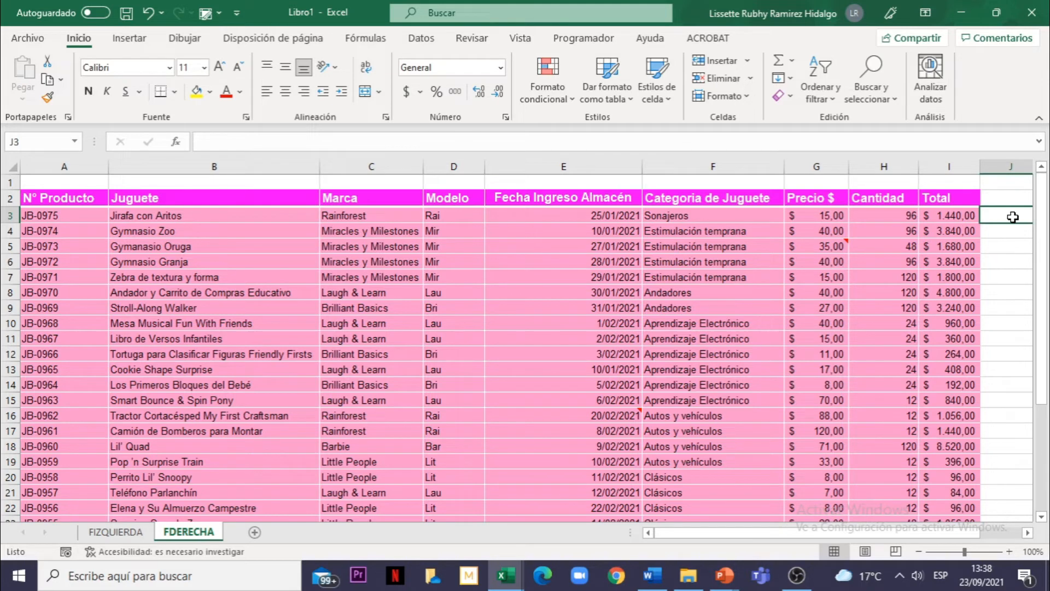
text(=)
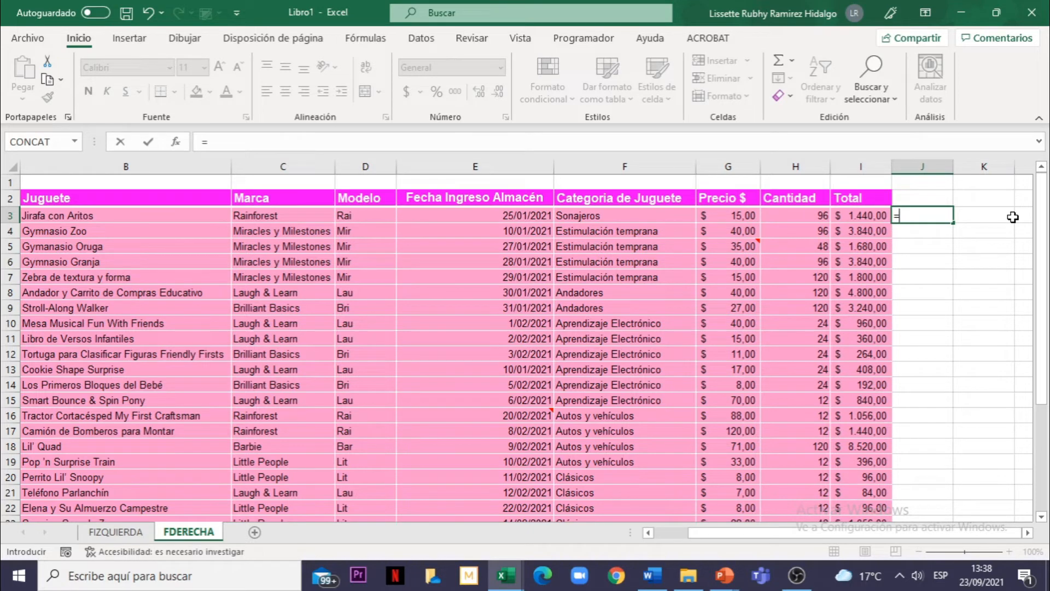
text(Der)
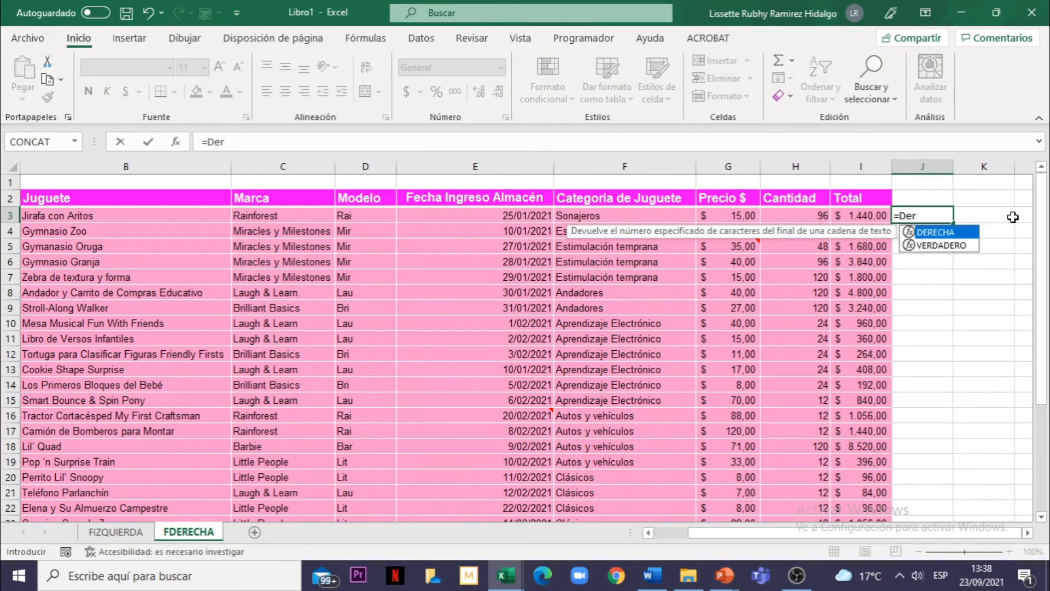
double_click(933, 232)
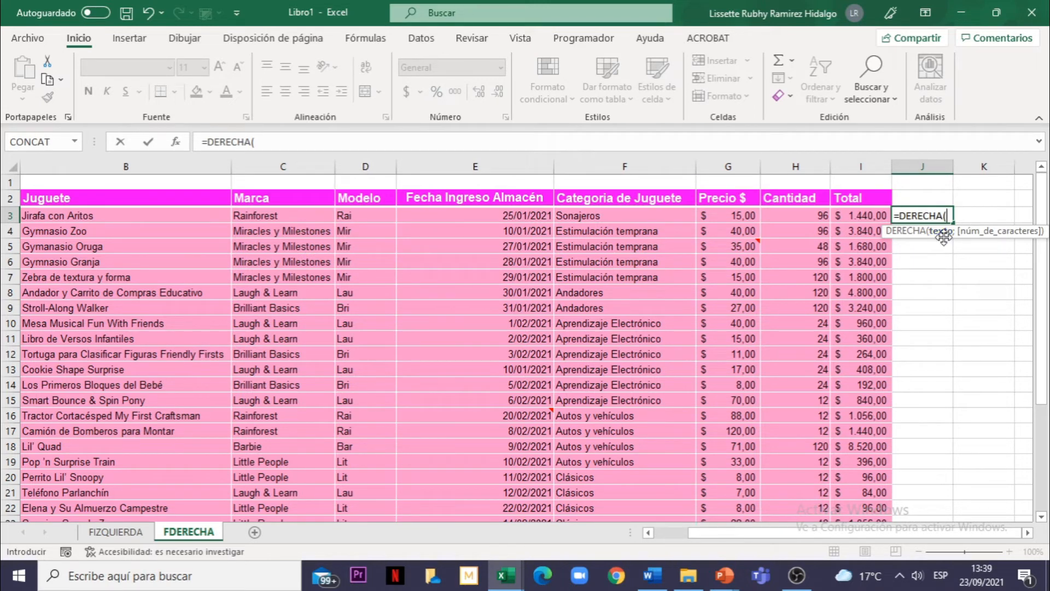
drag(886, 538, 780, 530)
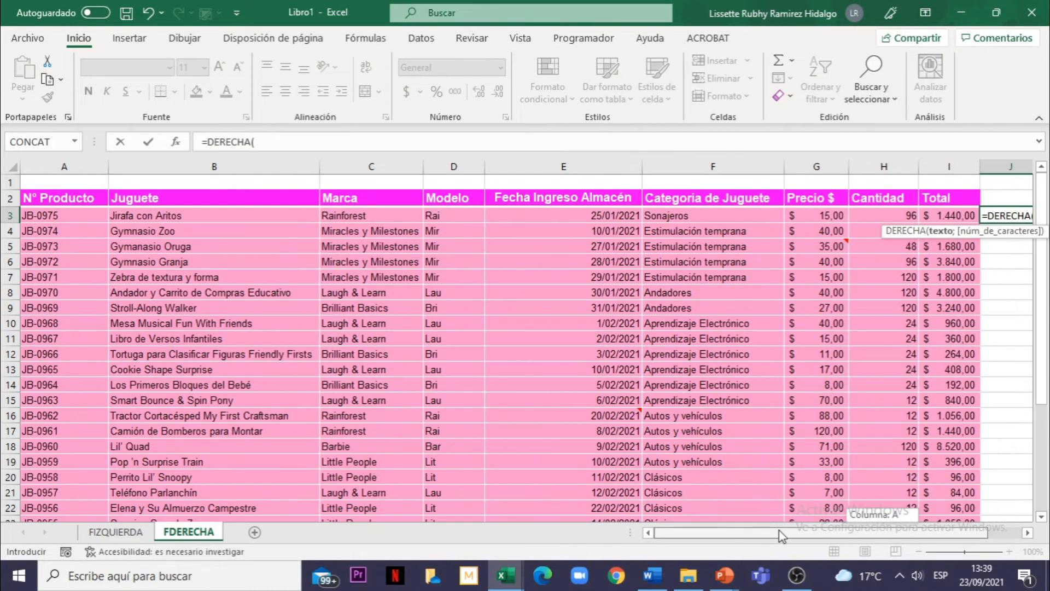
click(55, 218)
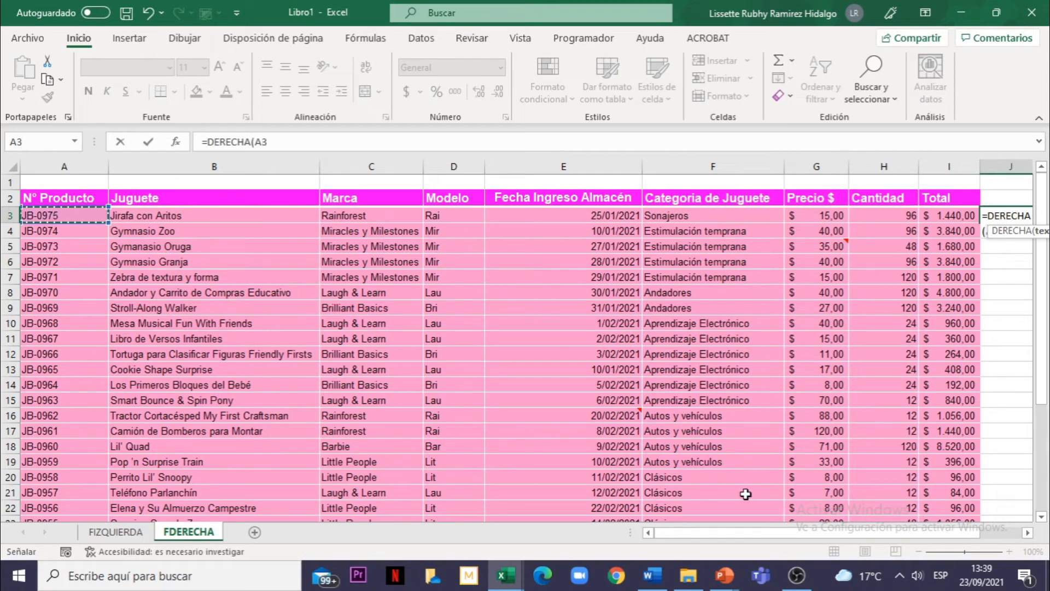
drag(820, 533, 891, 531)
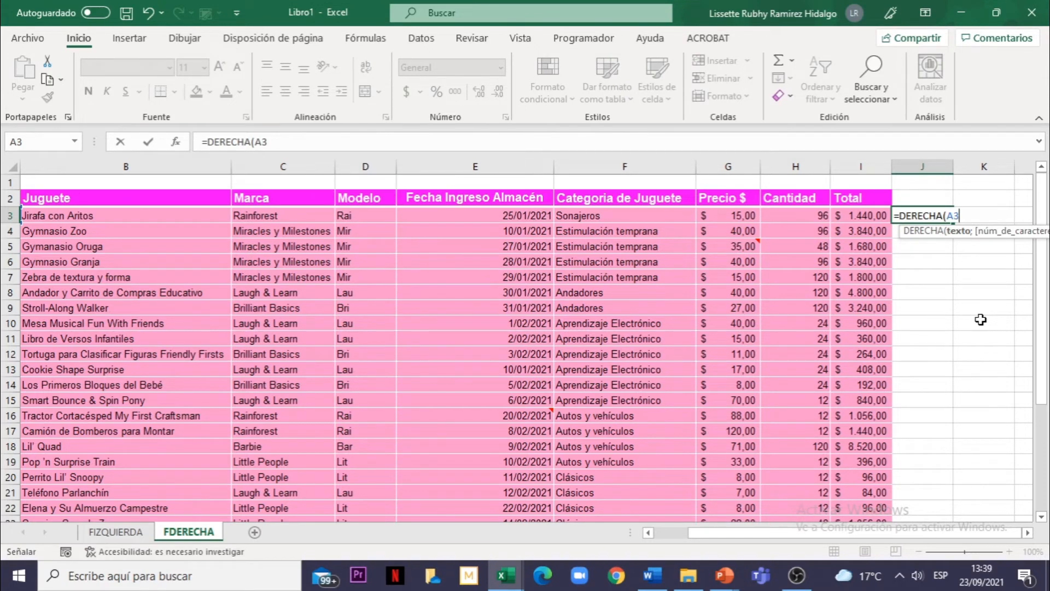
text(;)
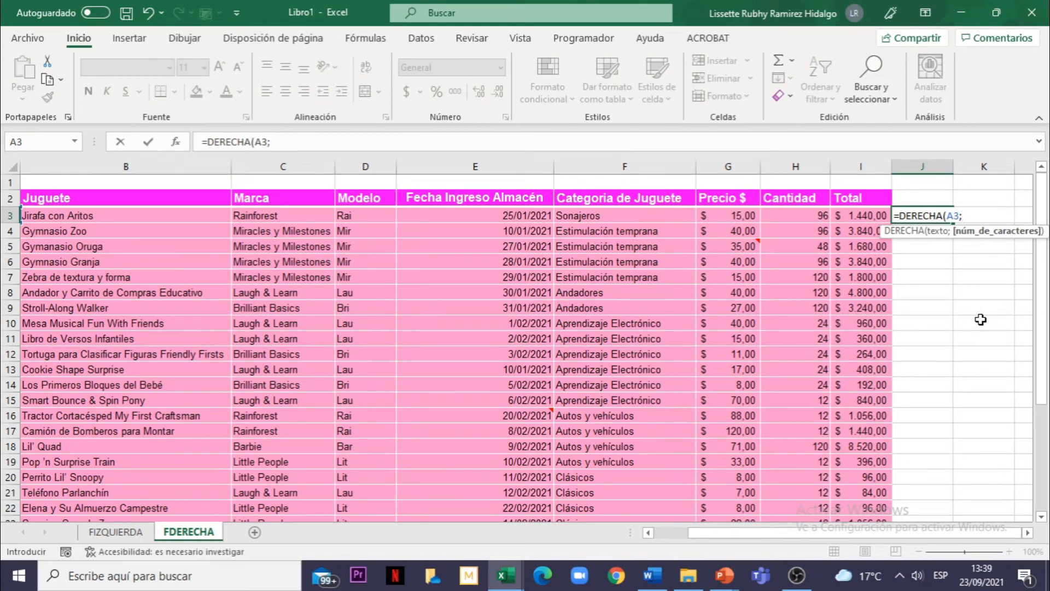
text(4))
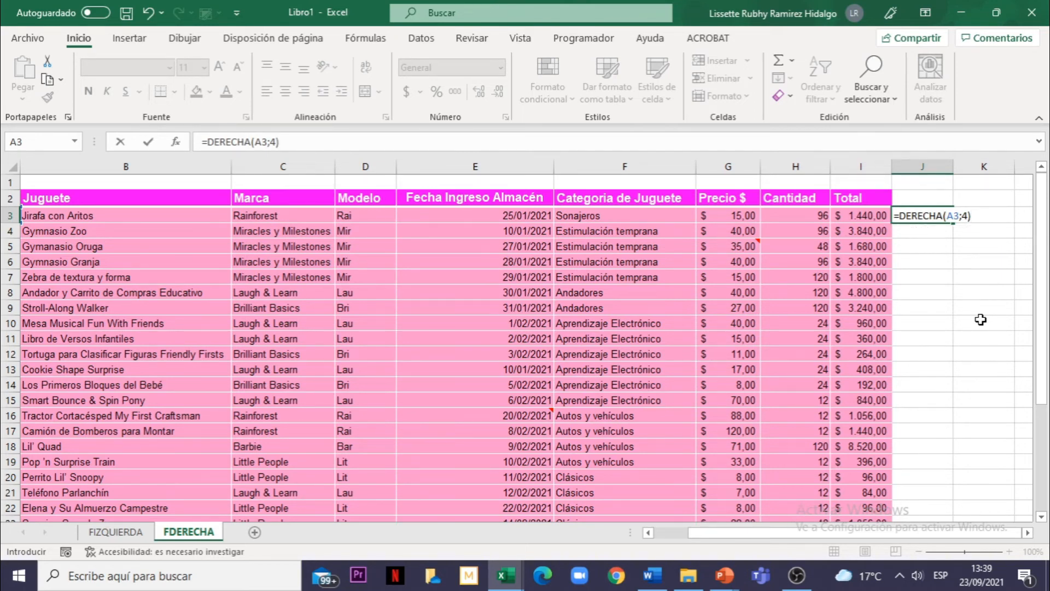
key(Return)
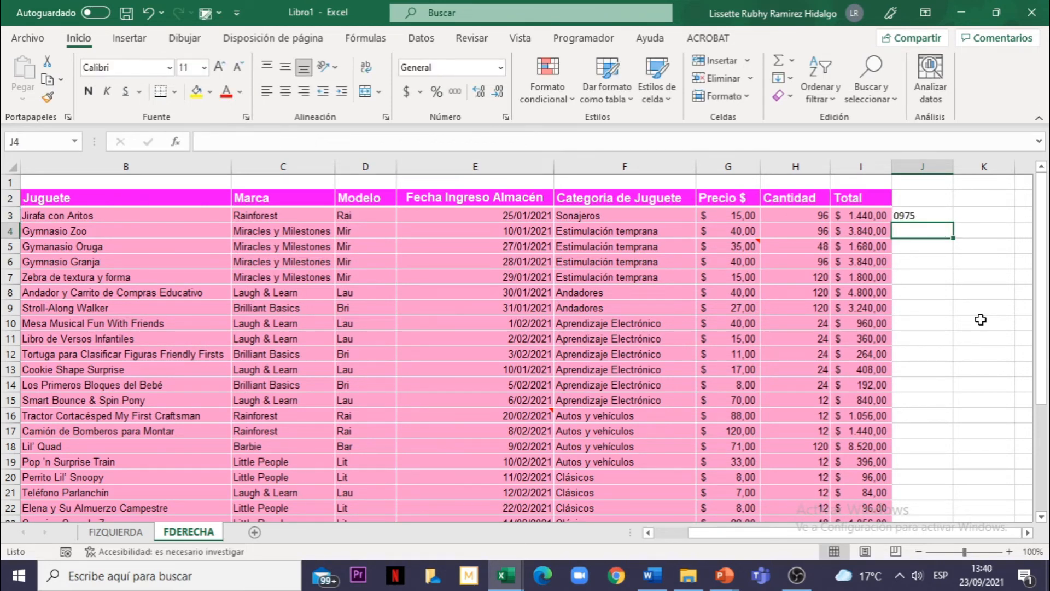
Step: Fill the J3 formula down column J to row 31, the last row of the toy table
click(934, 215)
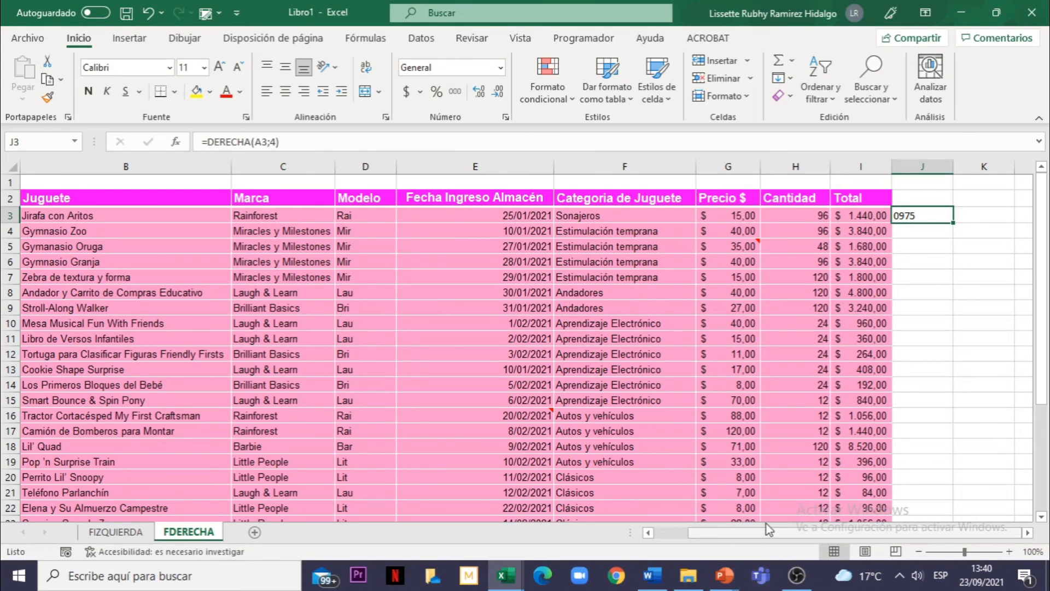
drag(766, 532, 804, 542)
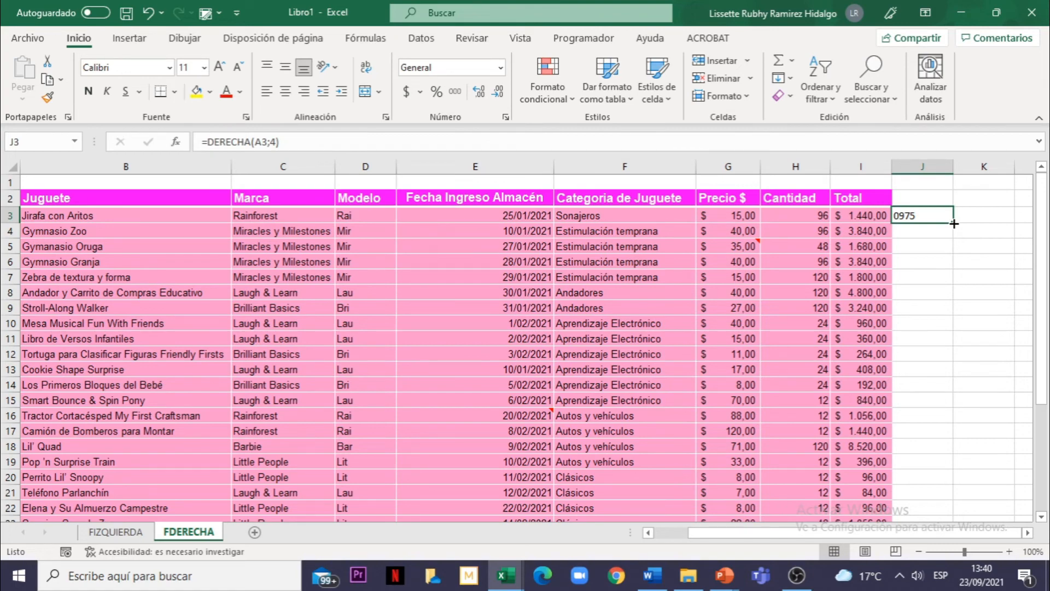
drag(954, 224, 949, 495)
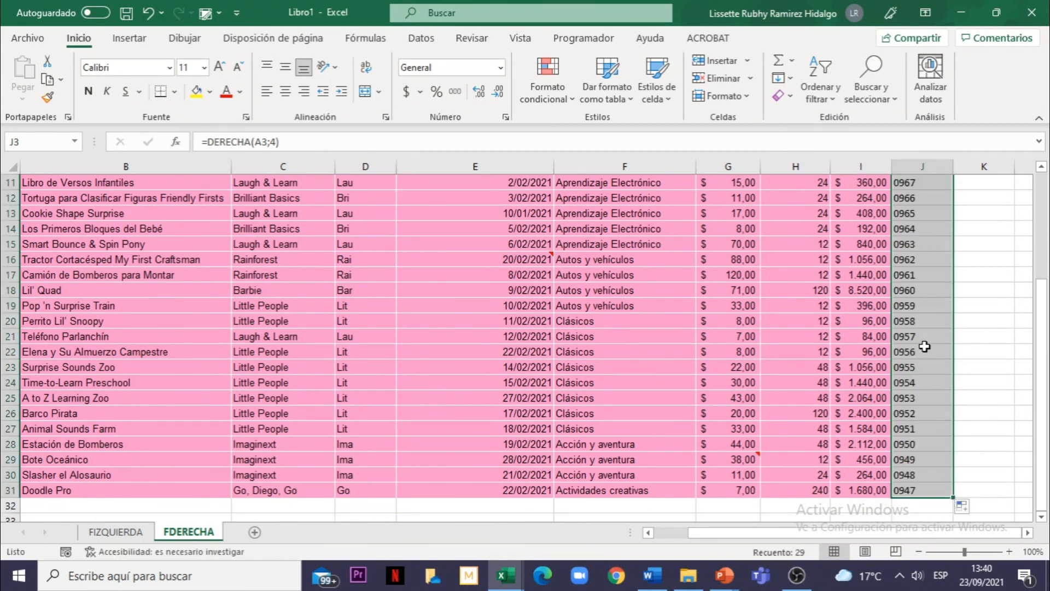
Step: Examine the DERECHA formulas copied into the cells of column J
scroll(924, 347, up, 4)
click(912, 297)
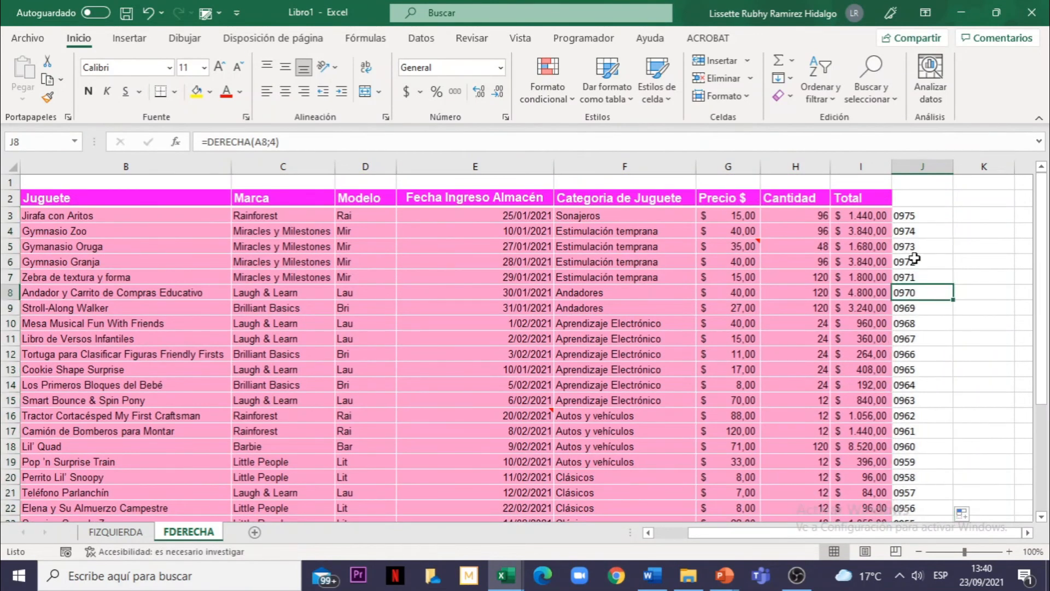
click(914, 250)
click(913, 289)
click(917, 334)
click(923, 374)
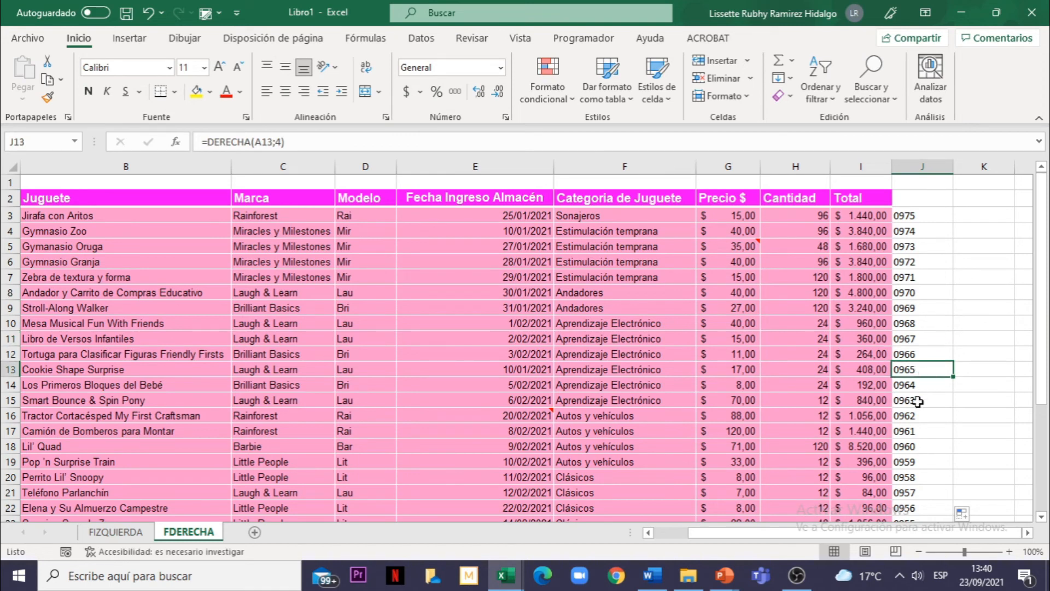
click(918, 402)
click(919, 294)
click(918, 255)
click(918, 232)
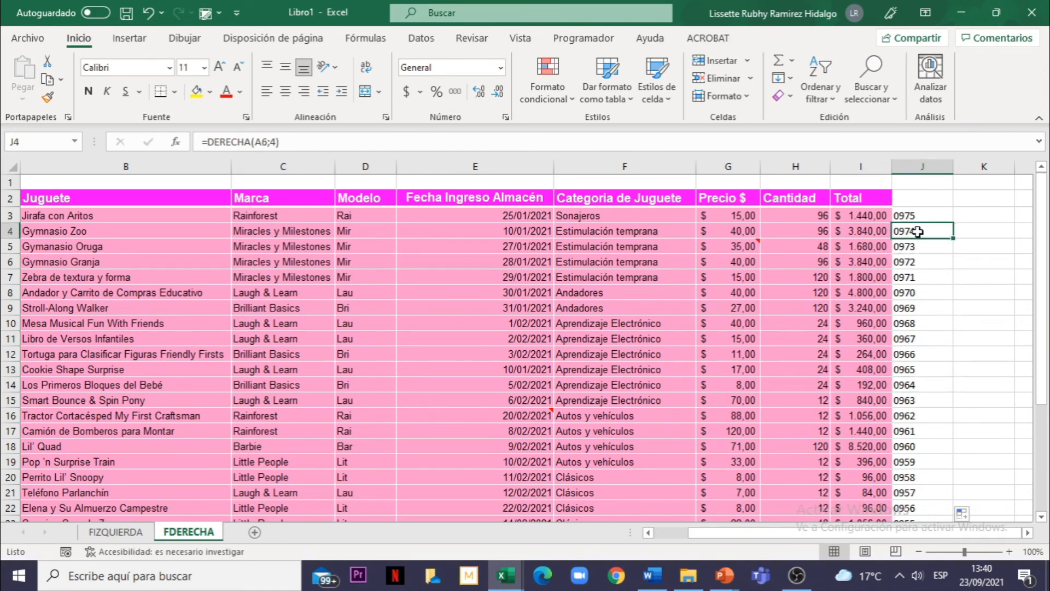
click(916, 294)
click(912, 353)
click(912, 403)
click(920, 419)
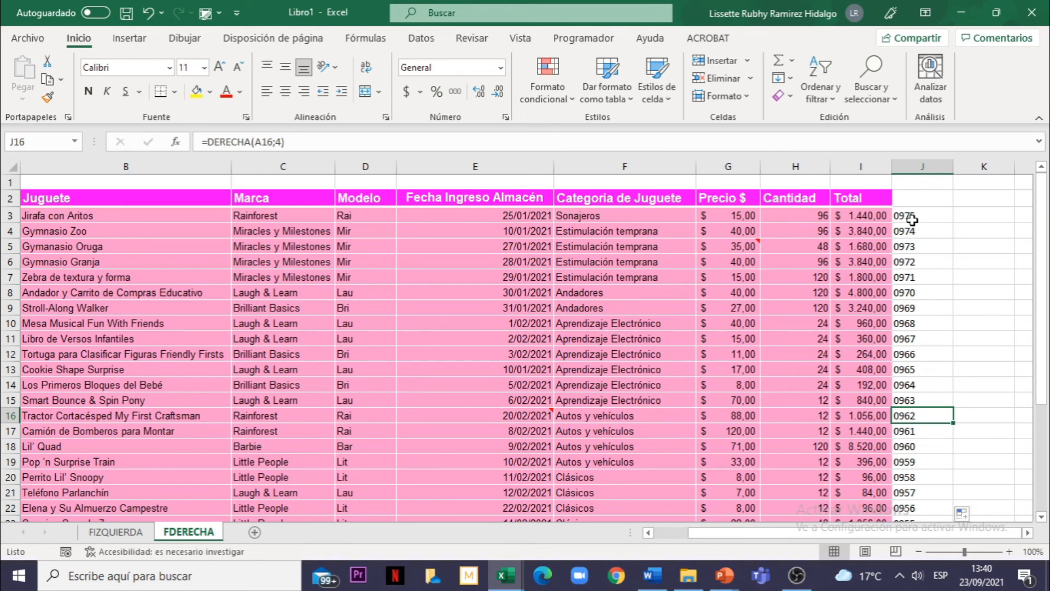
Step: Compare the extracted numbers in column J with the product codes in the N° Producto column
drag(912, 216, 922, 507)
drag(799, 534, 762, 536)
click(85, 219)
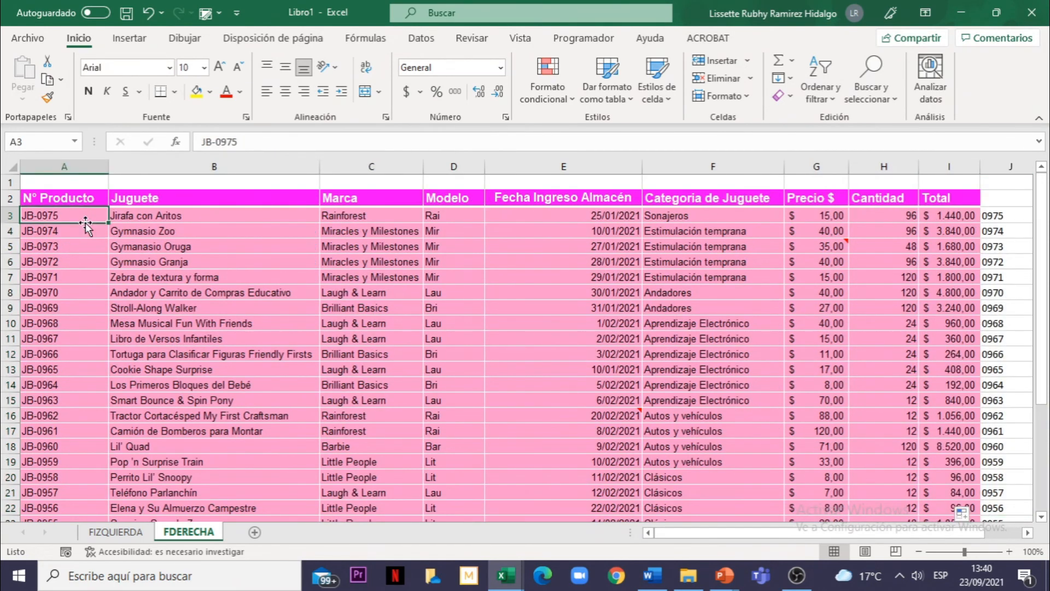
click(82, 259)
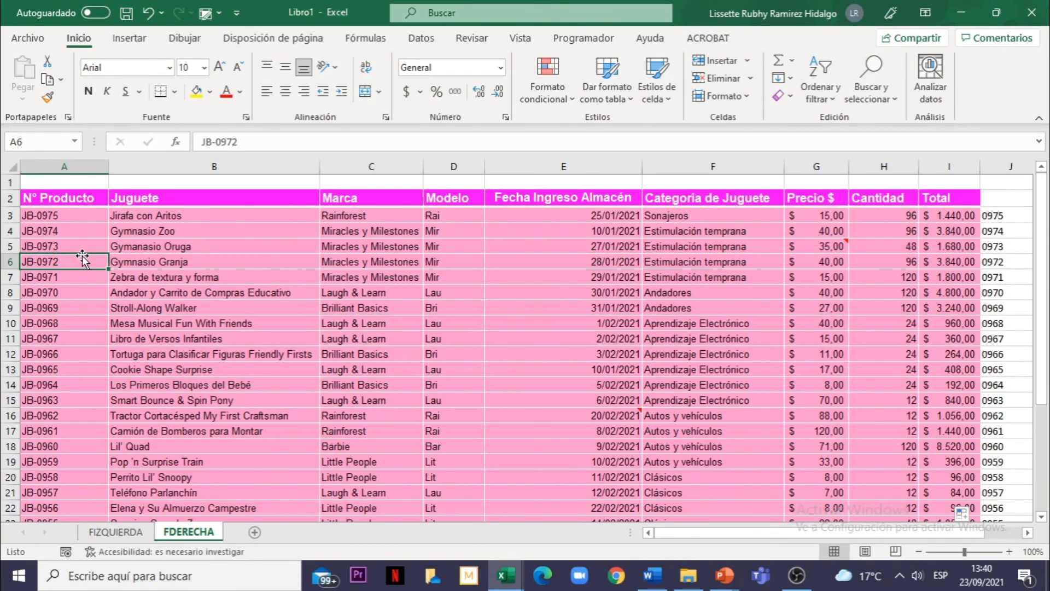